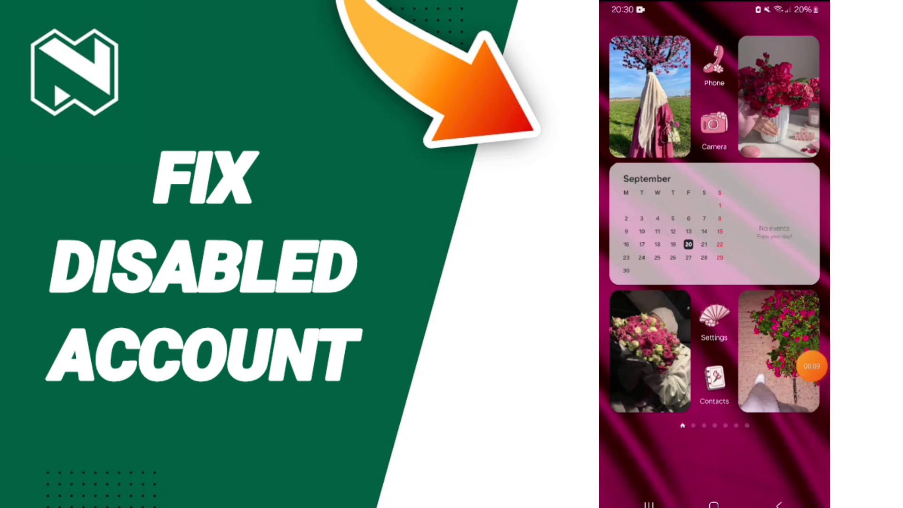
Swipe up on the home screen to show the app drawer with all installed apps.
{"action": "left_click_drag", "start_coordinate": [714, 423], "coordinate": [714, 211]}
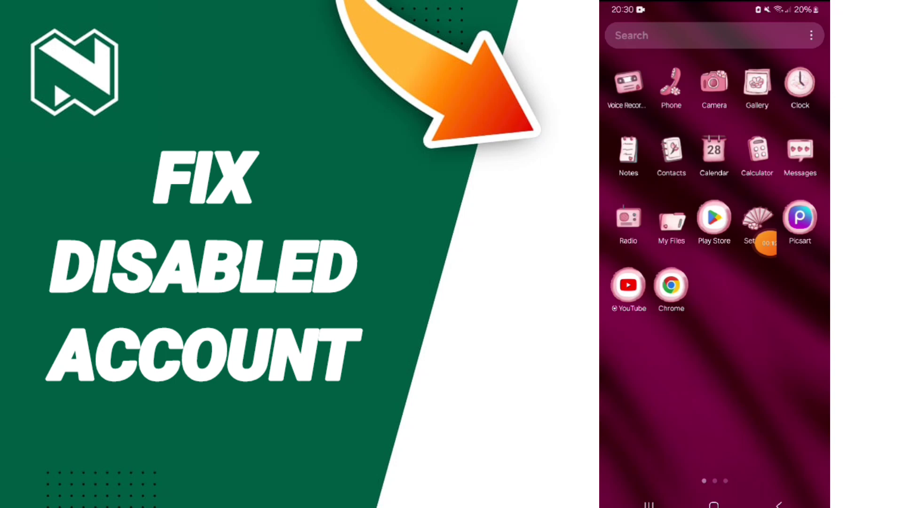
In Settings > Apps, search the installed apps for 'mon'.
{"action": "left_click", "coordinate": [757, 221]}
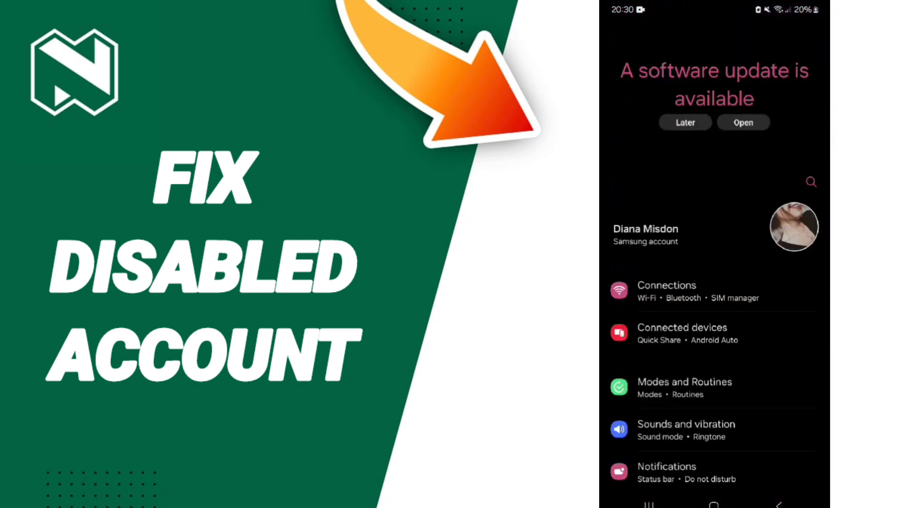
{"action": "scroll", "coordinate": [715, 282], "scroll_direction": "down", "scroll_amount": 10}
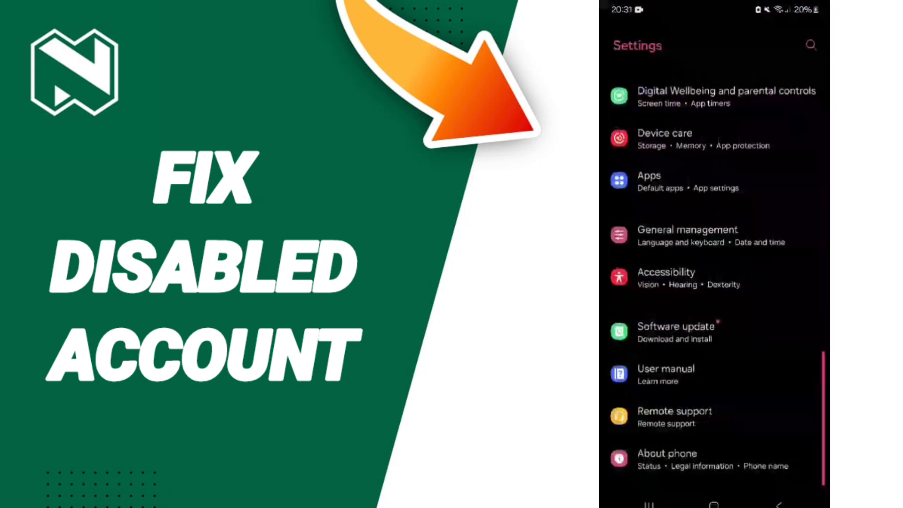
{"action": "scroll", "coordinate": [714, 283], "scroll_direction": "up", "scroll_amount": 3}
{"action": "left_click", "coordinate": [714, 343]}
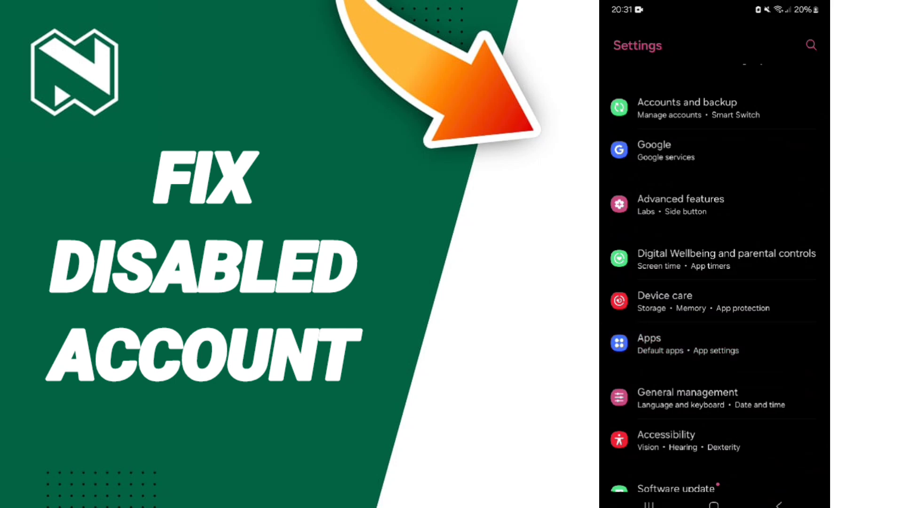
{"action": "left_click", "coordinate": [787, 44]}
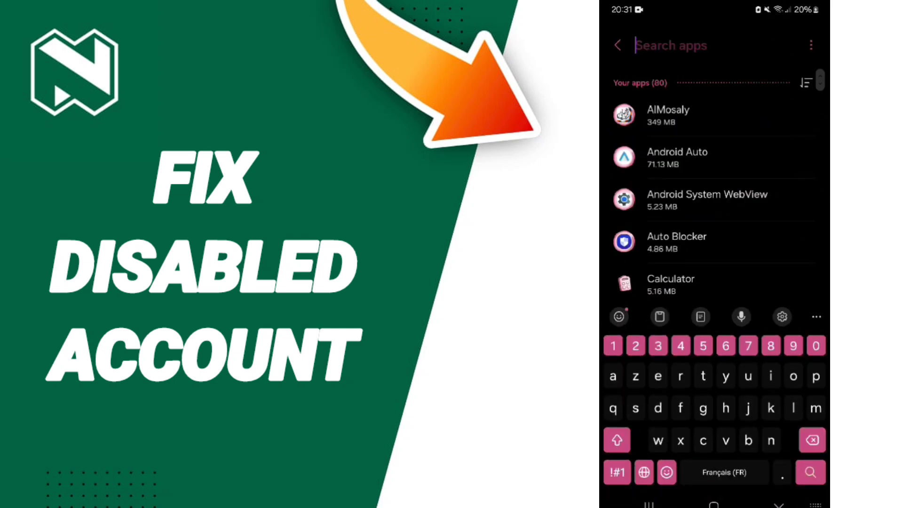
{"action": "type", "text": "mpn"}
{"action": "key", "text": "BackSpace"}
{"action": "key", "text": "BackSpace"}
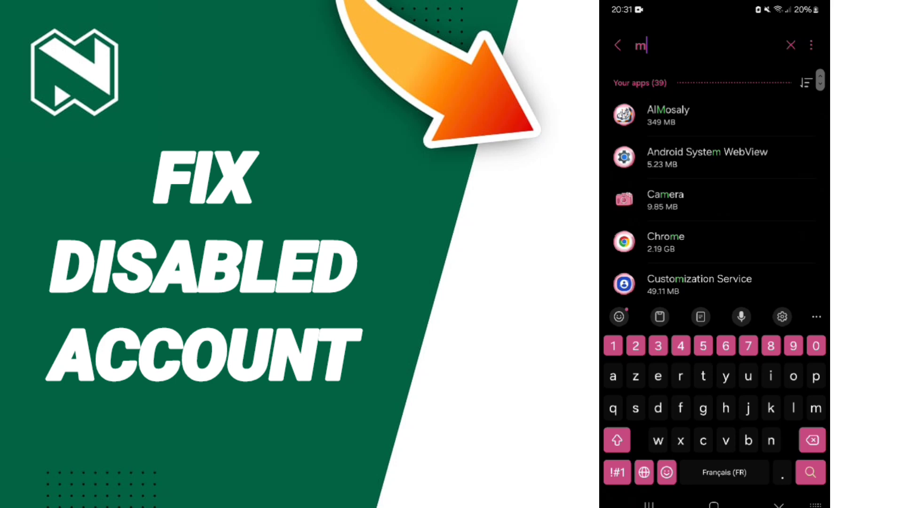
{"action": "type", "text": "on"}
Force stop the Money app from its App info page and confirm with OK.
{"action": "left_click", "coordinate": [663, 115]}
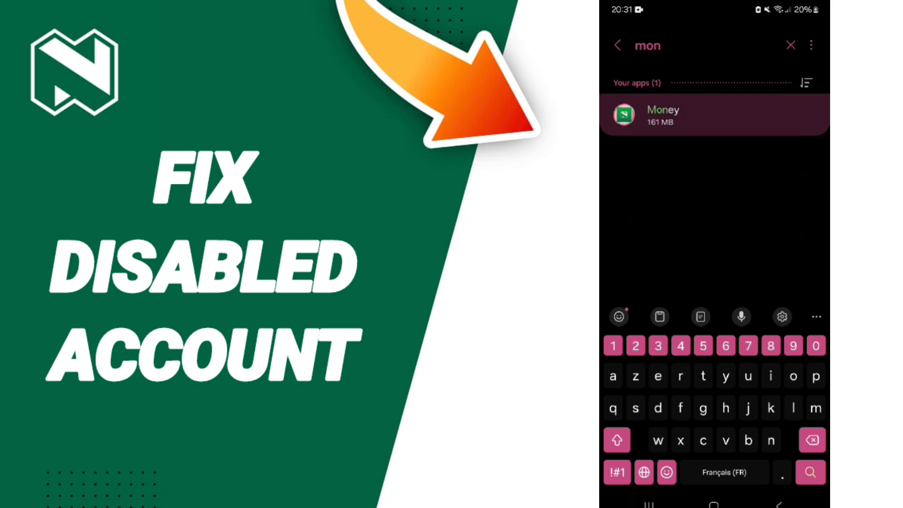
{"action": "scroll", "coordinate": [715, 283], "scroll_direction": "down", "scroll_amount": 5}
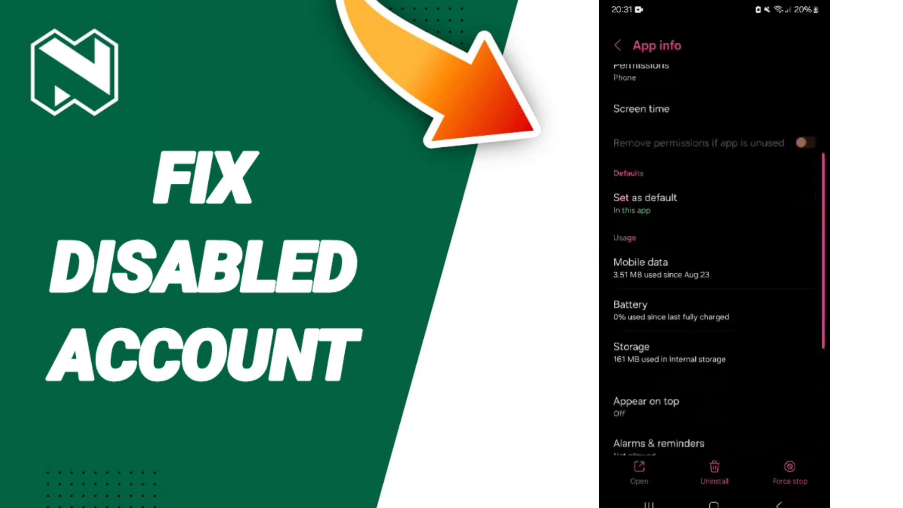
{"action": "left_click", "coordinate": [789, 473]}
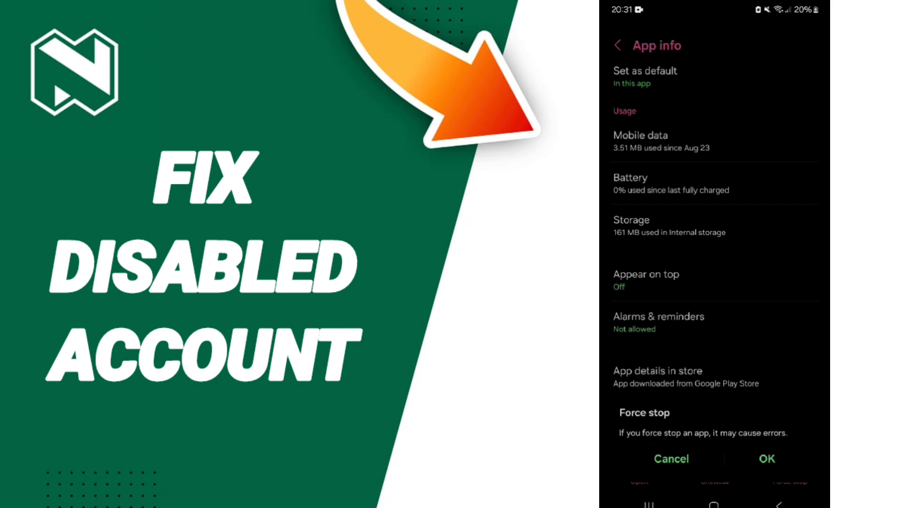
{"action": "left_click", "coordinate": [672, 459]}
{"action": "scroll", "coordinate": [715, 283], "scroll_direction": "up", "scroll_amount": 3}
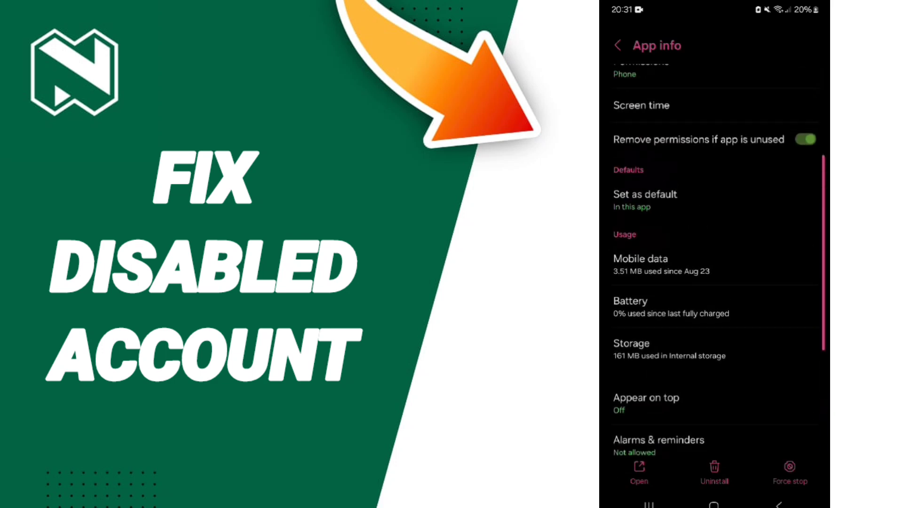
View the Money app's Storage details, then go back to the home screen.
{"action": "left_click", "coordinate": [713, 349]}
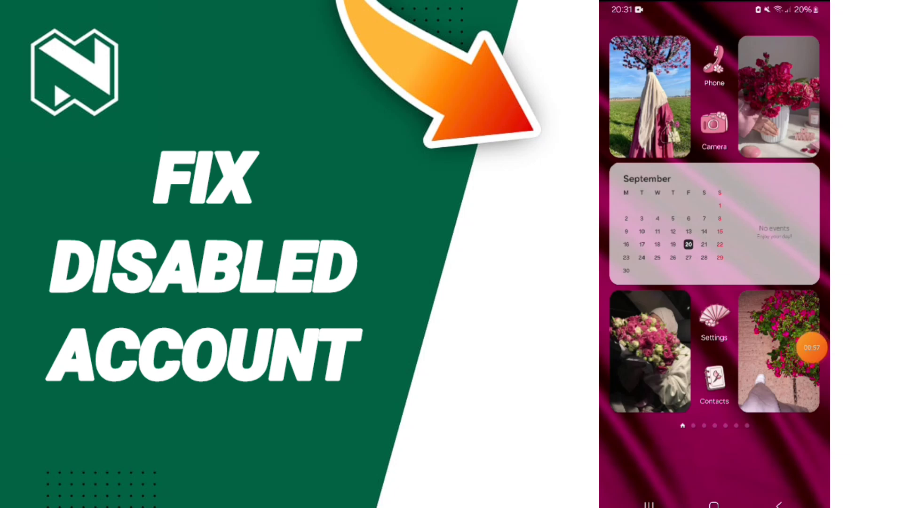
{"action": "left_click", "coordinate": [812, 347]}
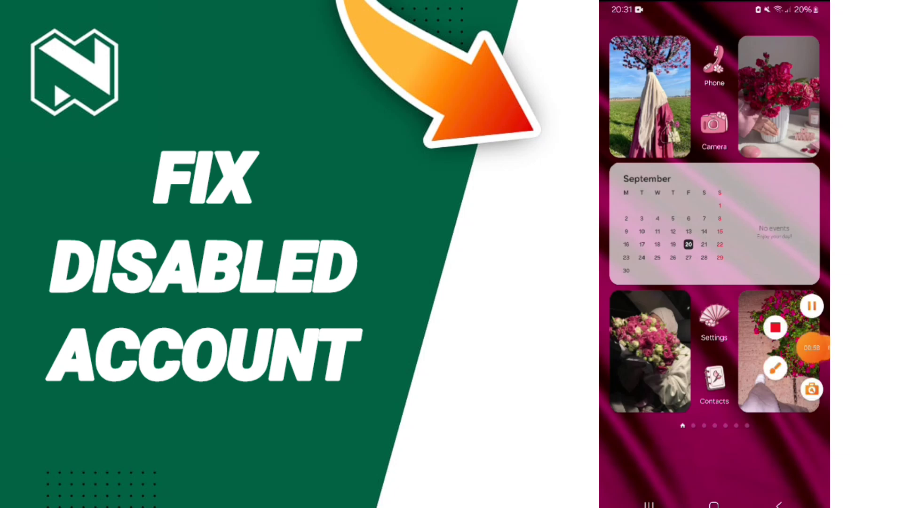